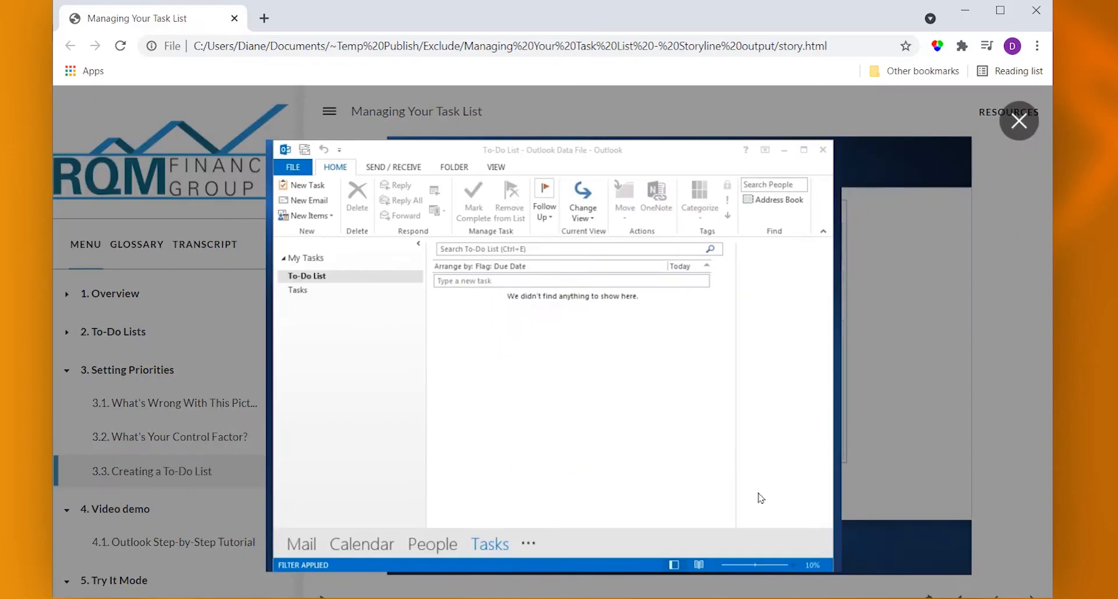
- Try the New Task action in the course's lightbox simulation, then close the lightbox
{"action": "left_click", "coordinate": [304, 186]}
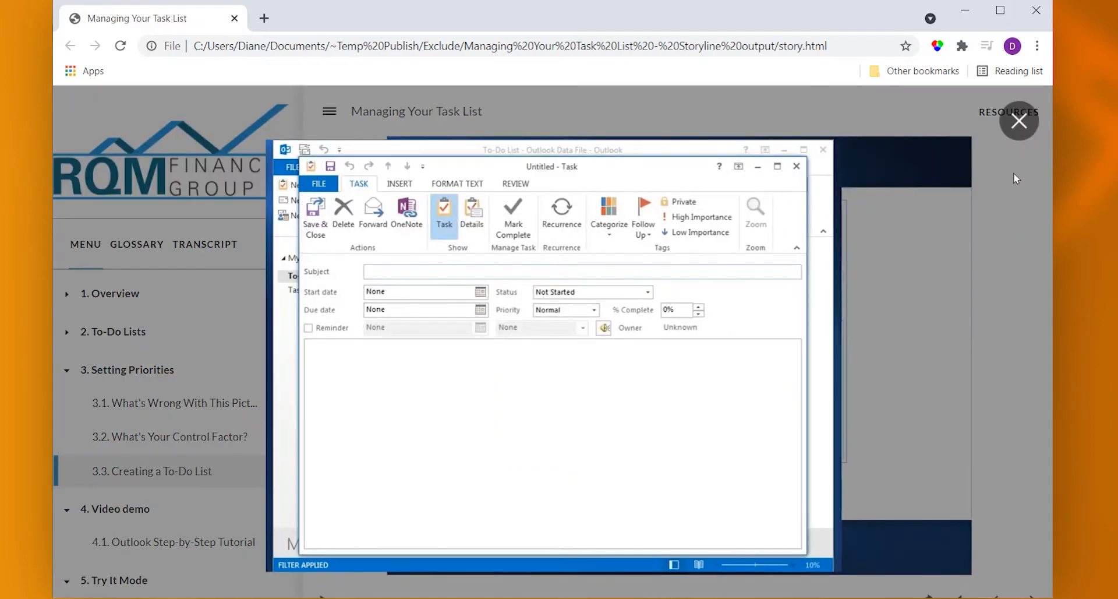
{"action": "left_click", "coordinate": [1020, 122]}
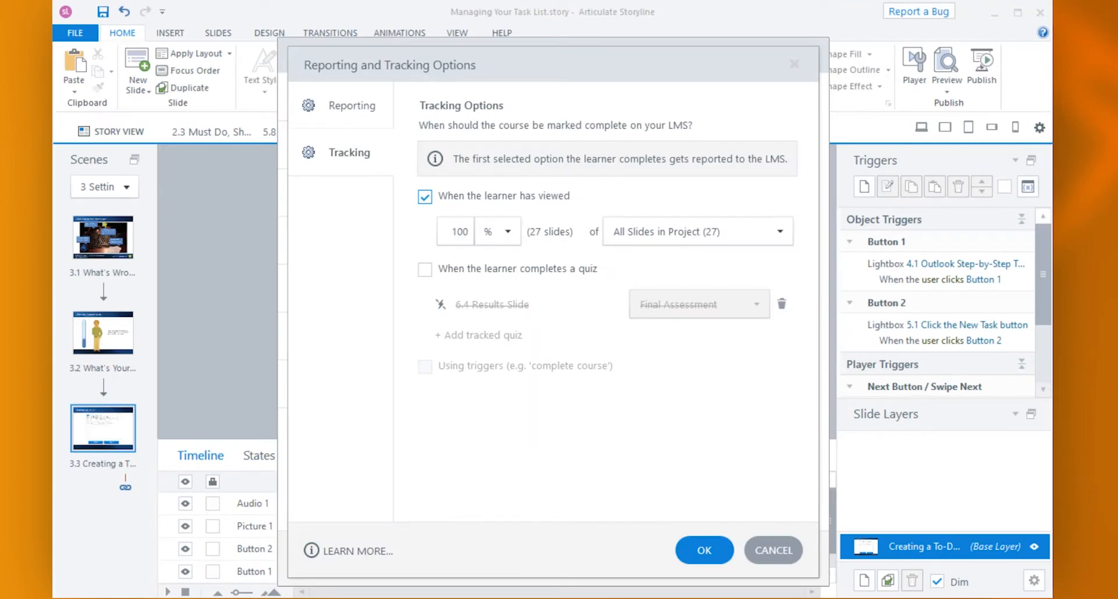
- Set the completion tracking to count slides instead of a percentage, requiring 16 viewed slides
{"action": "left_click", "coordinate": [508, 231]}
{"action": "left_click", "coordinate": [493, 275]}
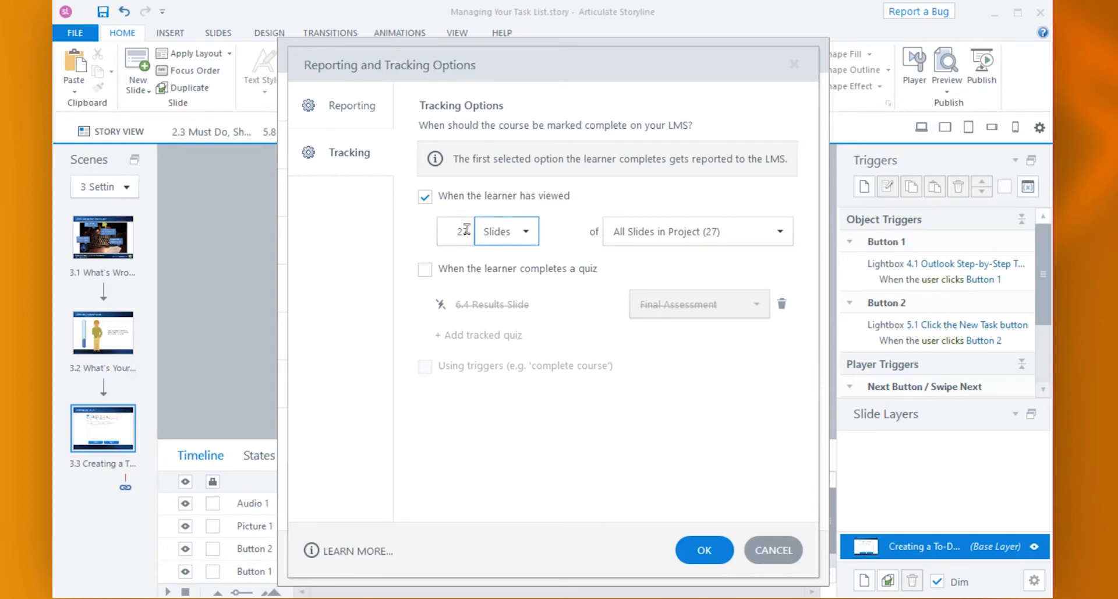
{"action": "left_click", "coordinate": [466, 229]}
{"action": "key", "text": "BackSpace"}
{"action": "key", "text": "BackSpace"}
{"action": "type", "text": "16"}
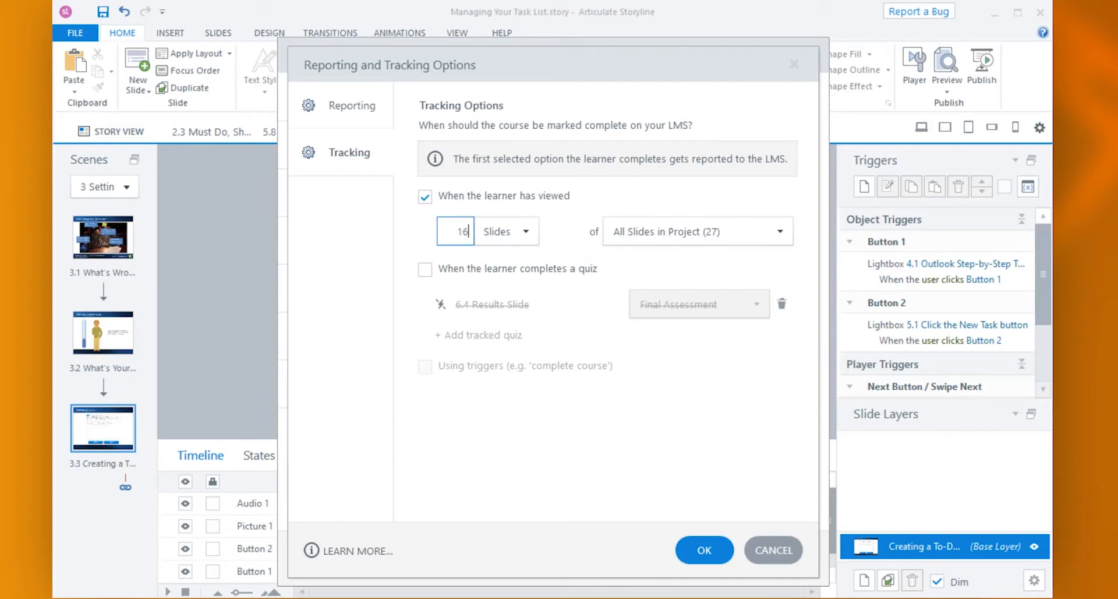
{"action": "key", "text": "Tab"}
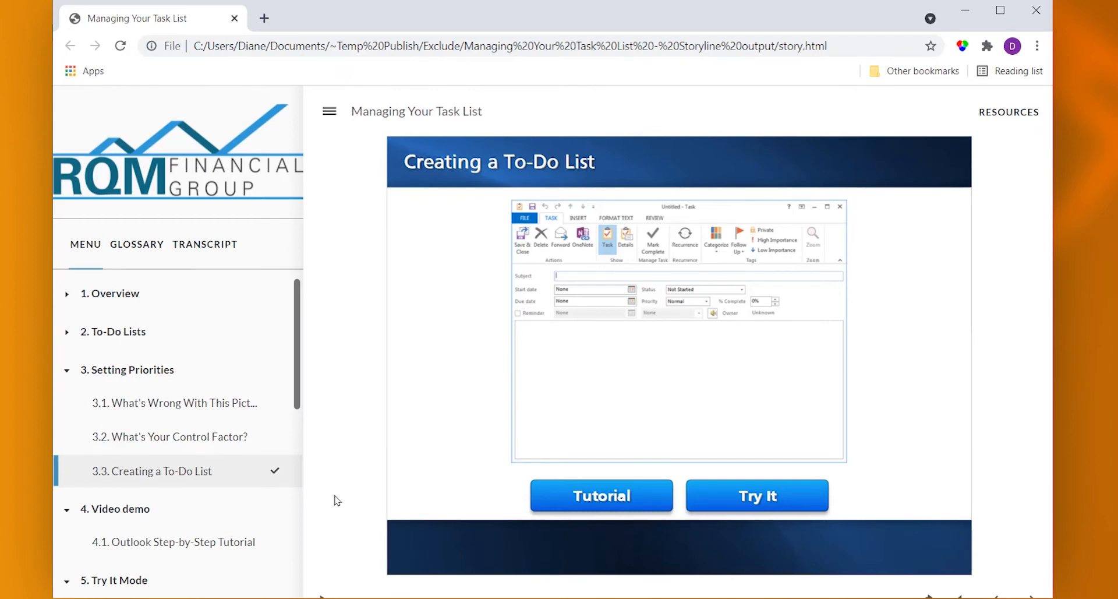
- Remove the Video demo and Try It Mode scenes from the course player's menu and save the player changes
{"action": "left_click_drag", "start_coordinate": [297, 379], "coordinate": [297, 463]}
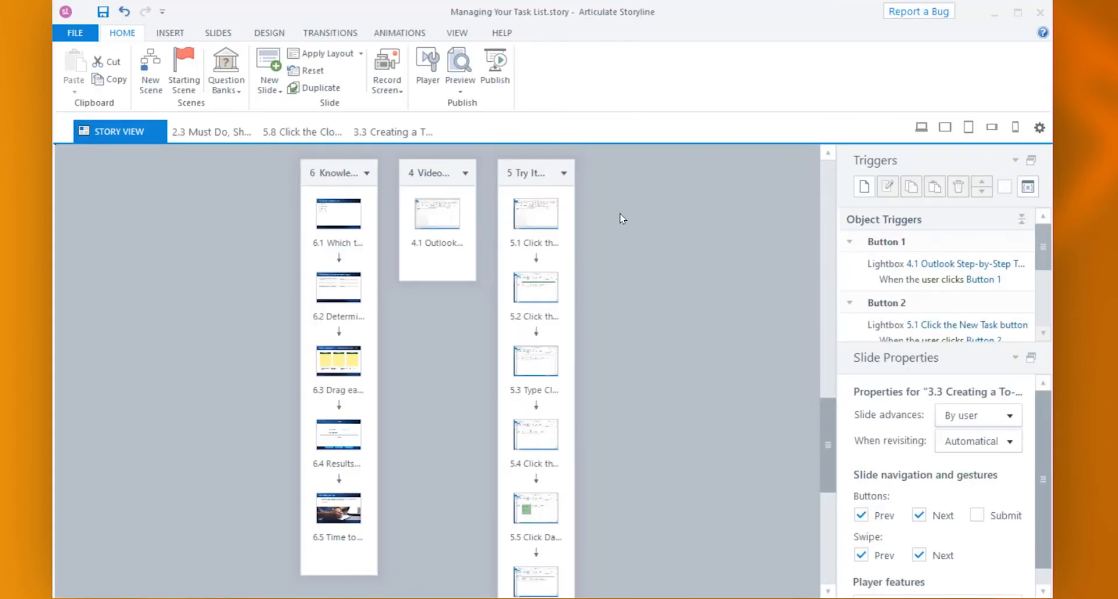
{"action": "left_click", "coordinate": [428, 67]}
{"action": "left_click", "coordinate": [176, 127]}
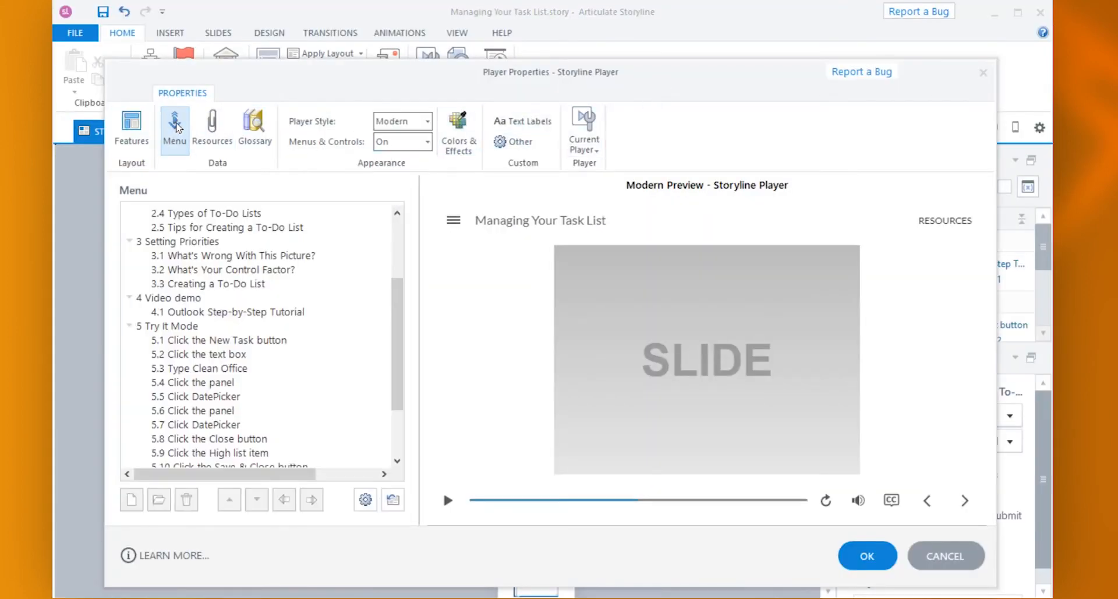
{"action": "left_click", "coordinate": [168, 300]}
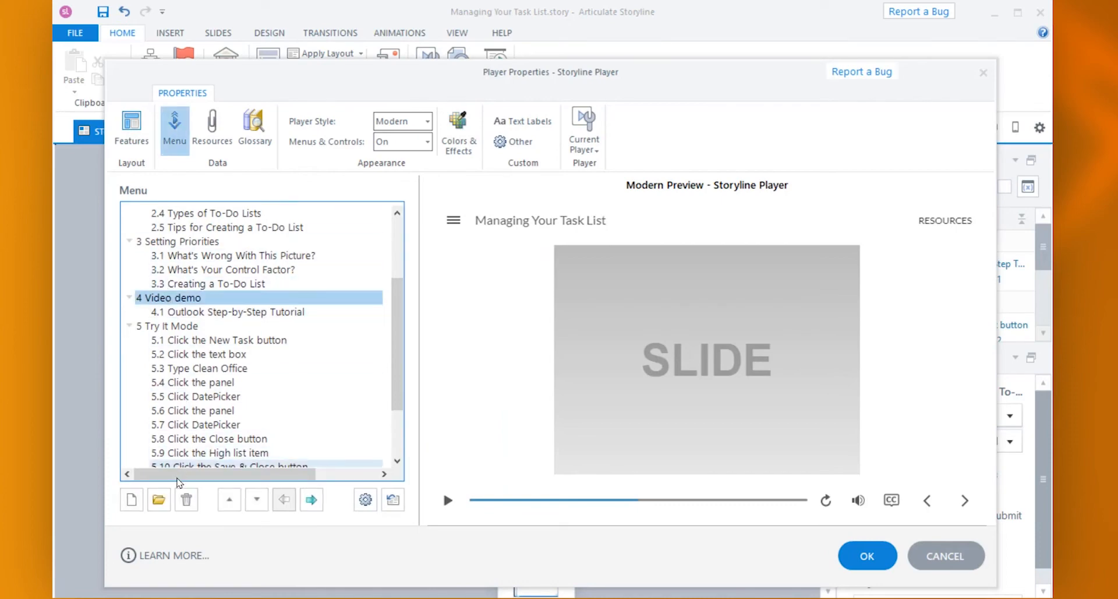
{"action": "left_click", "coordinate": [187, 500]}
{"action": "left_click", "coordinate": [531, 395]}
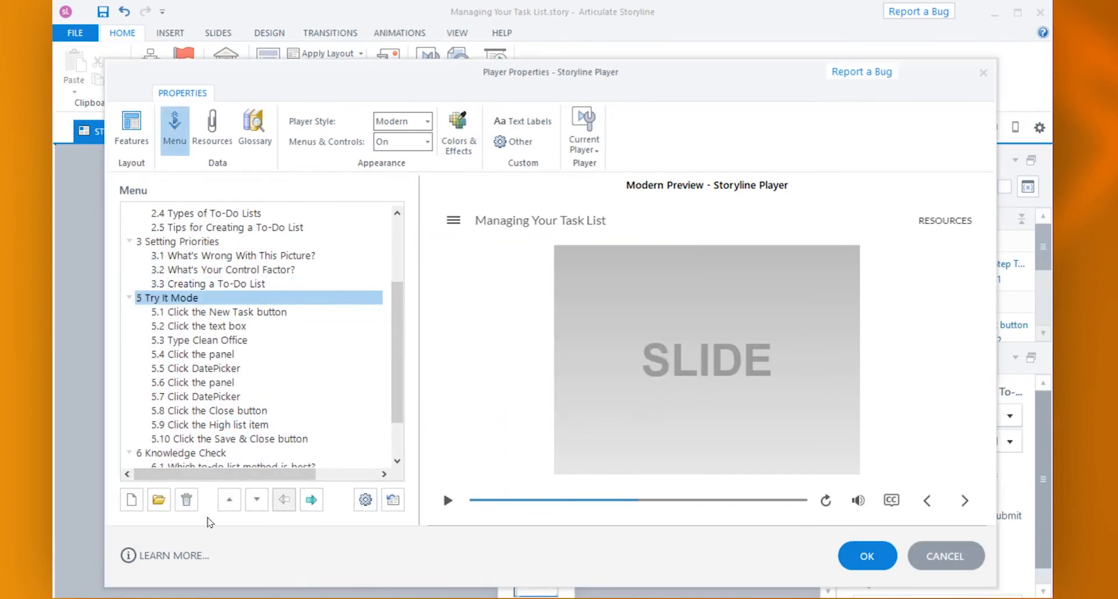
{"action": "left_click", "coordinate": [186, 499]}
{"action": "left_click", "coordinate": [548, 384]}
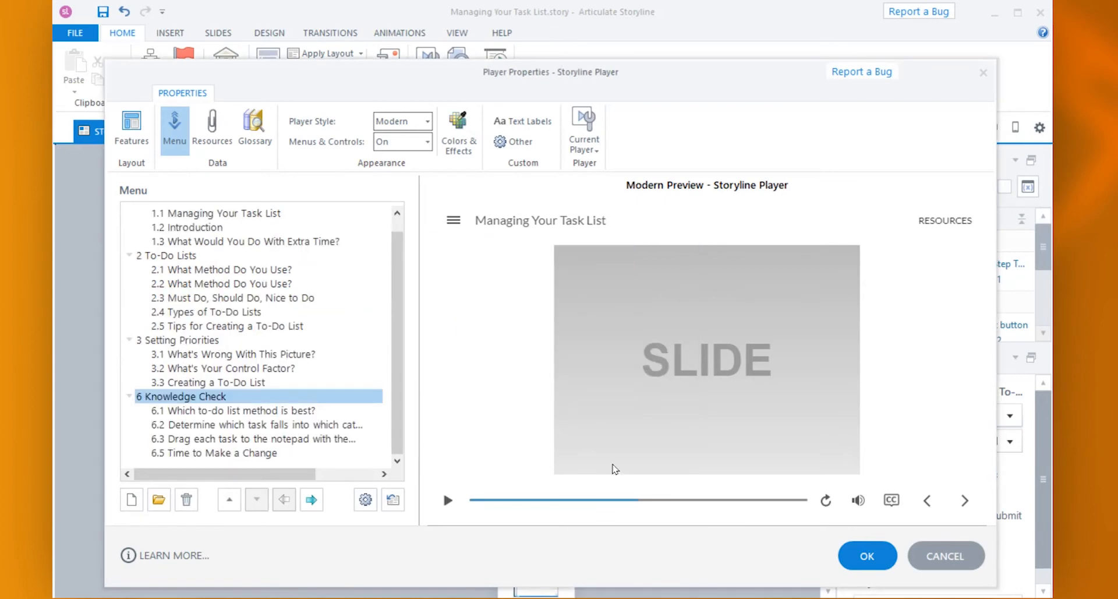
{"action": "left_click", "coordinate": [853, 554]}
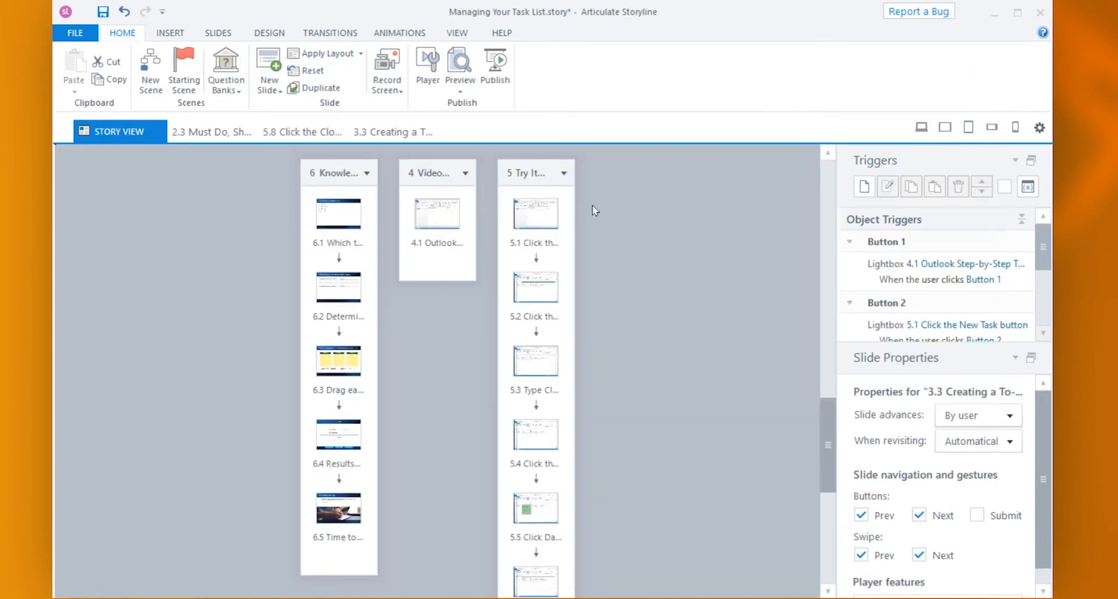
- Change the LMS completion tracking for viewed slides to a percentage and set it to 100%
{"action": "left_click", "coordinate": [505, 70]}
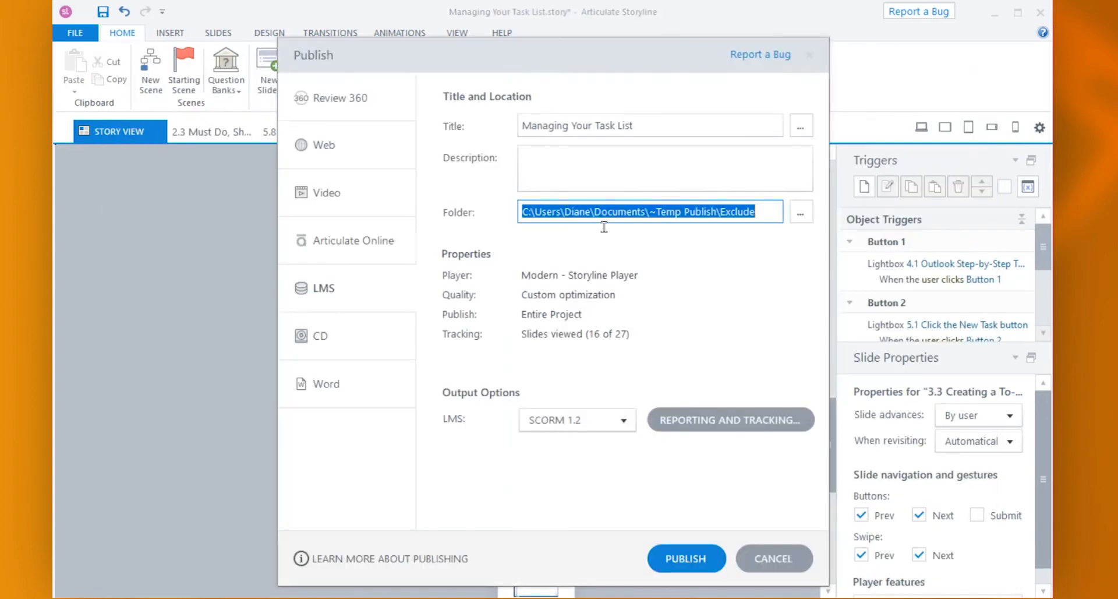
{"action": "left_click", "coordinate": [701, 415]}
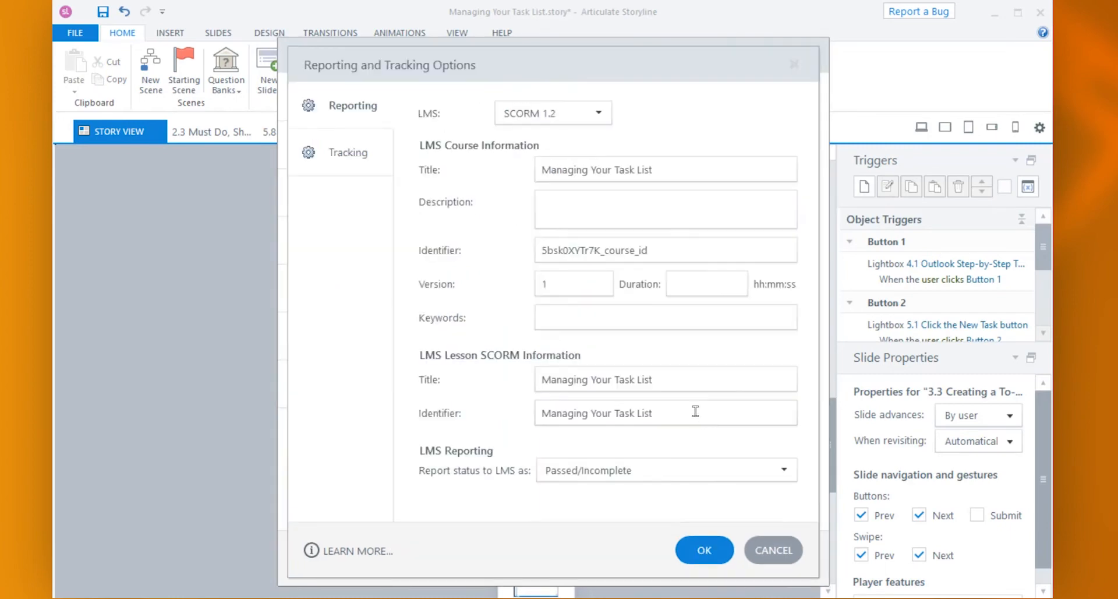
{"action": "left_click", "coordinate": [343, 159]}
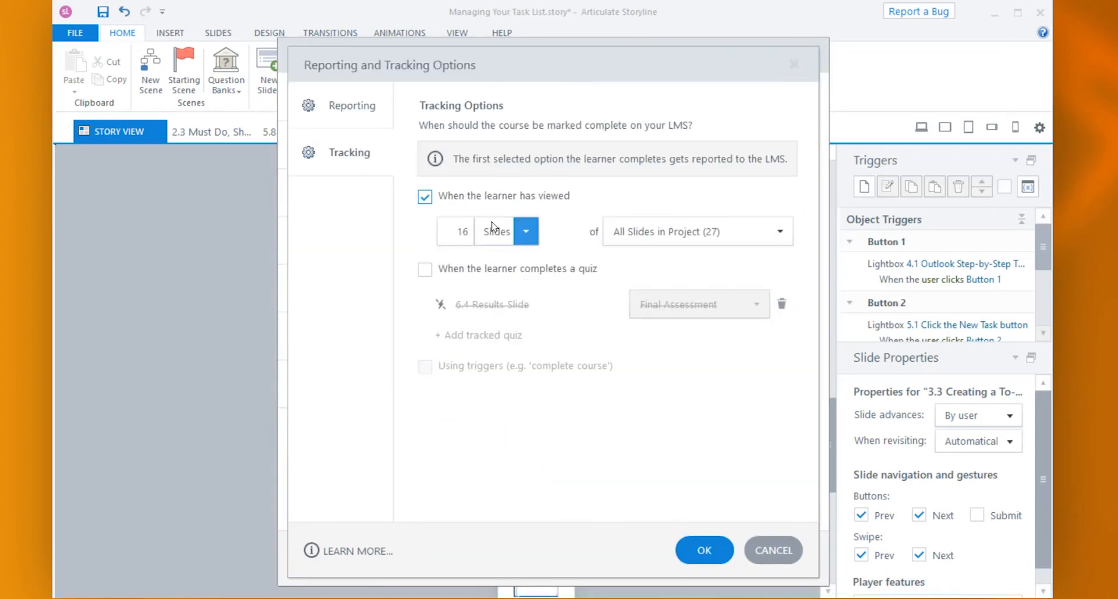
{"action": "left_click", "coordinate": [524, 231]}
{"action": "left_click", "coordinate": [492, 260]}
{"action": "double_click", "coordinate": [457, 231]}
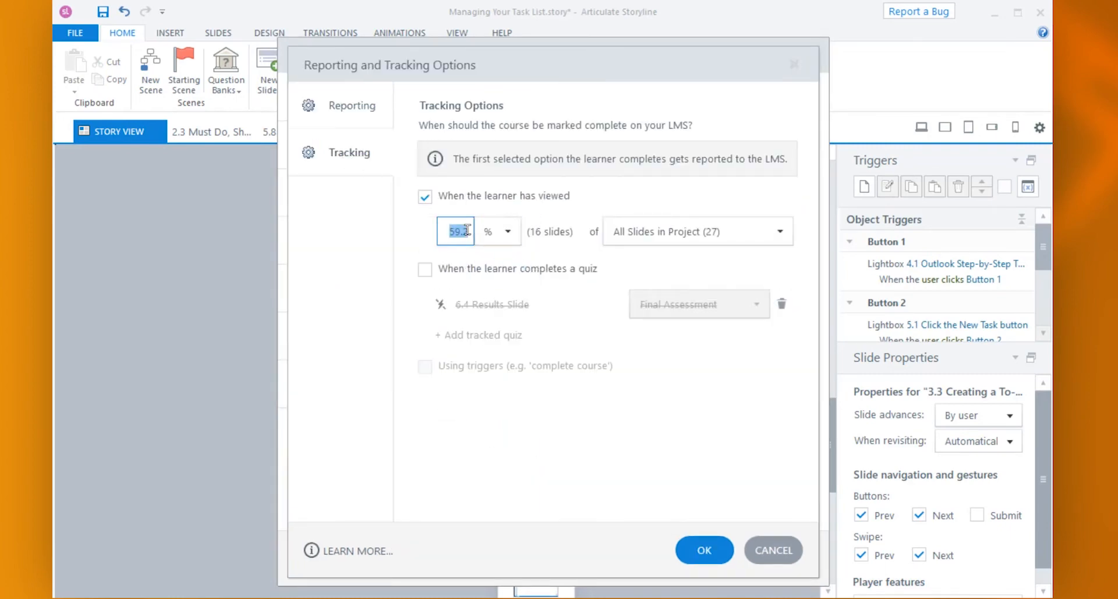
{"action": "type", "text": "100"}
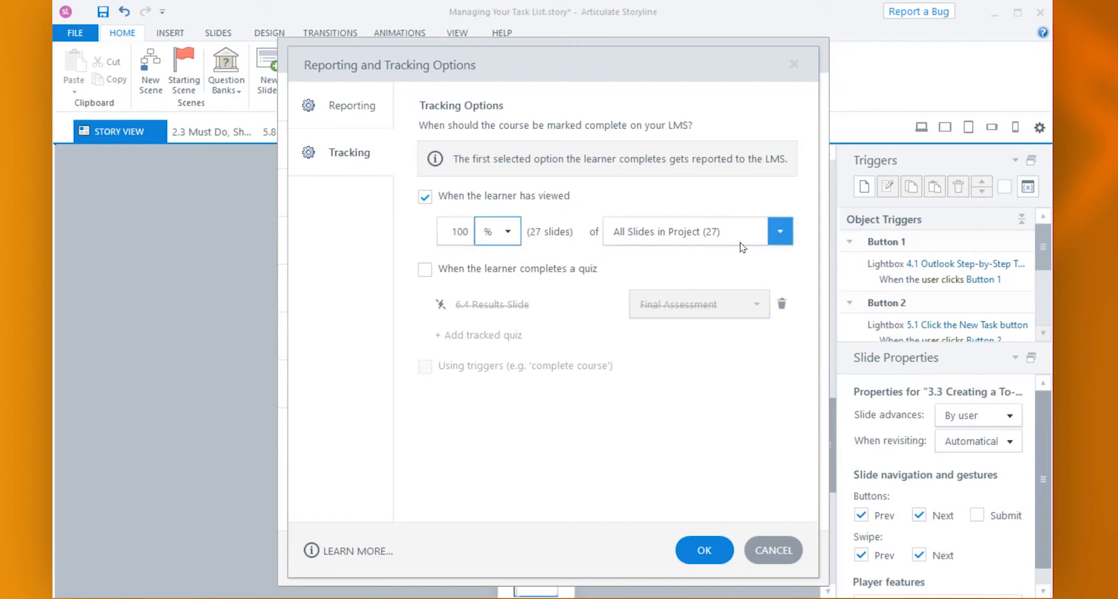
- Base the viewed-slides tracking on Slides in Menu, apply it, and leave the publish settings without publishing
{"action": "left_click", "coordinate": [787, 238]}
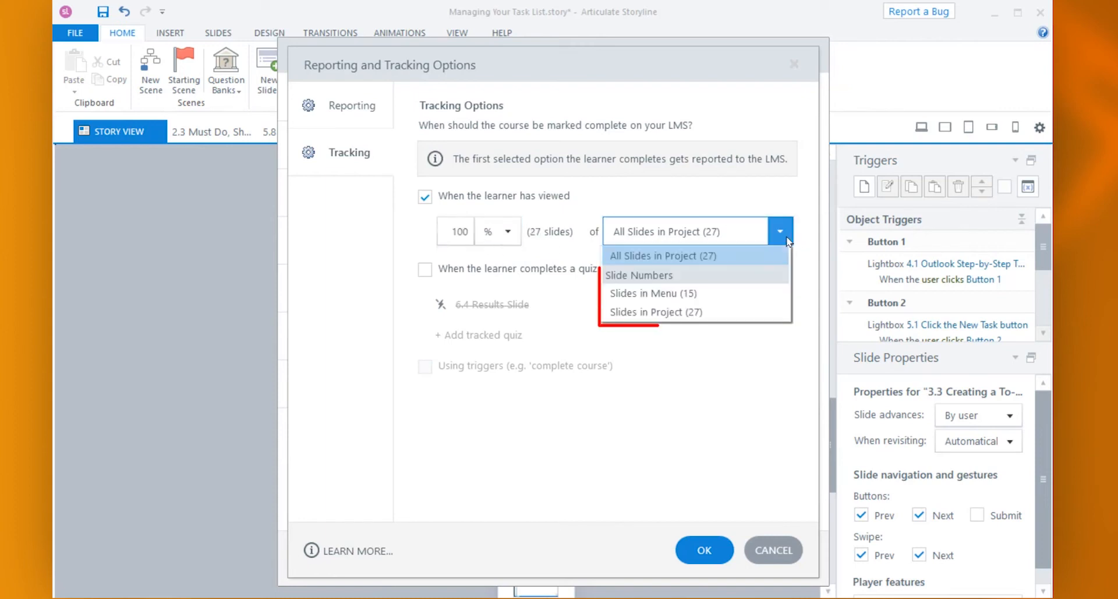
{"action": "left_click", "coordinate": [731, 297]}
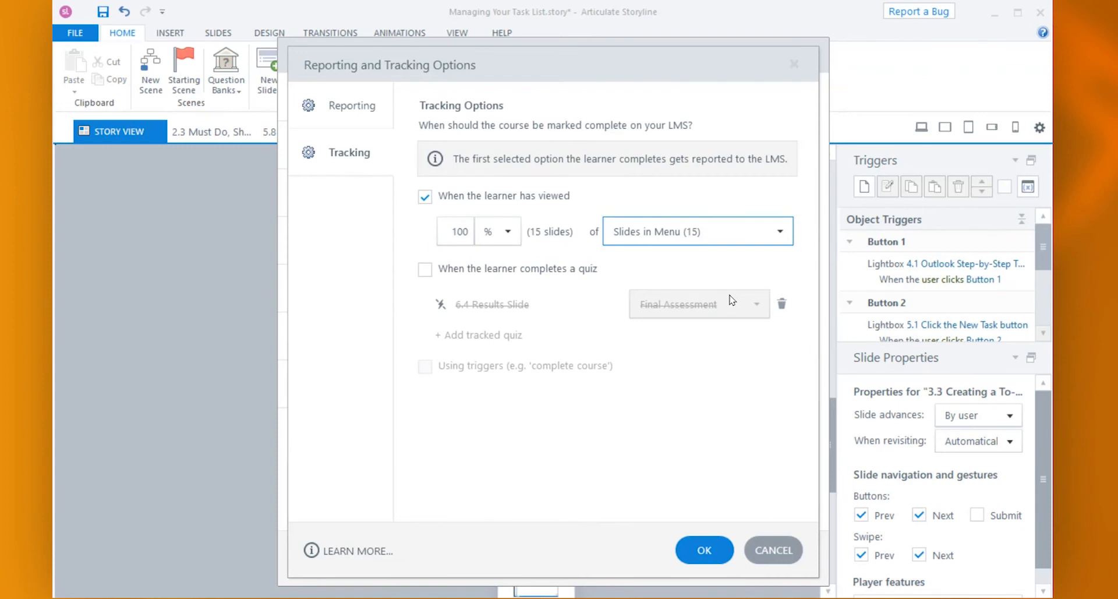
{"action": "left_click", "coordinate": [704, 550]}
{"action": "left_click", "coordinate": [802, 562]}
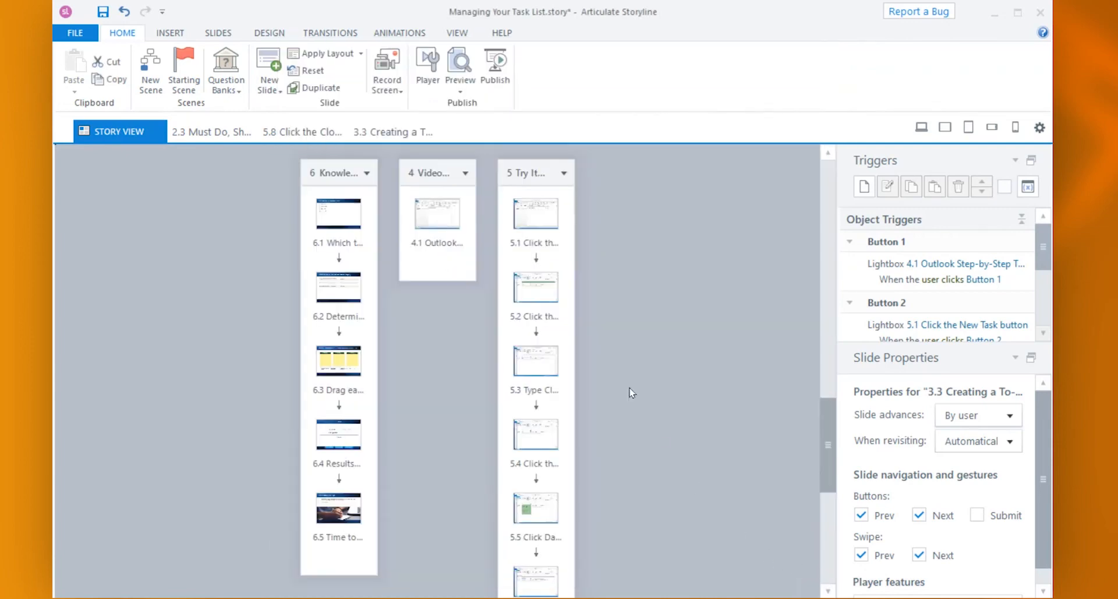
- Reset the player menu's contents to match the story and save the player properties
{"action": "left_click", "coordinate": [424, 79]}
{"action": "left_click", "coordinate": [184, 135]}
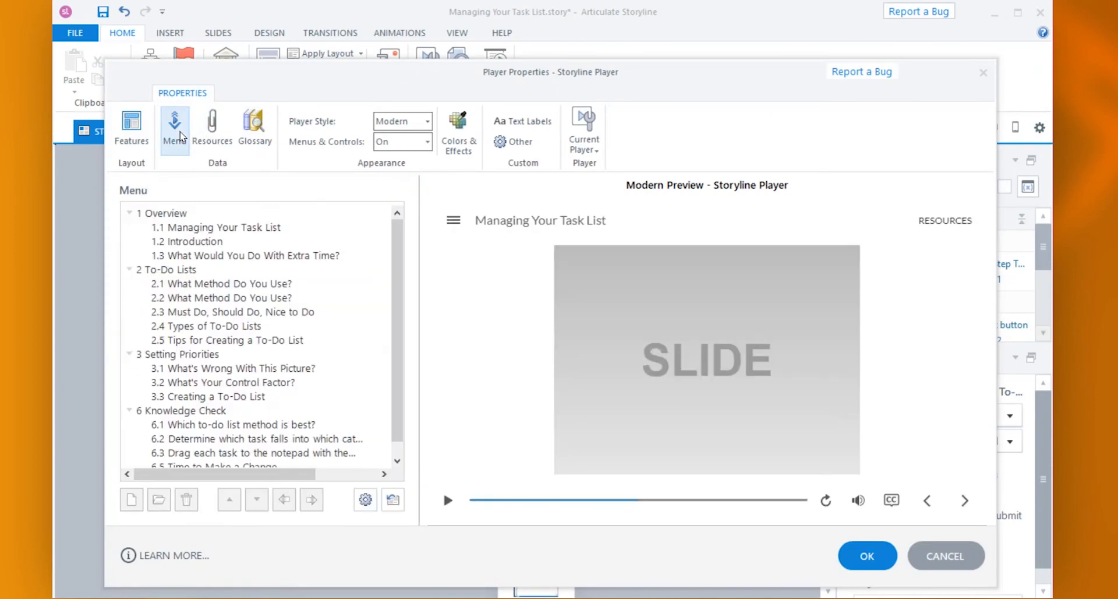
{"action": "left_click", "coordinate": [390, 502]}
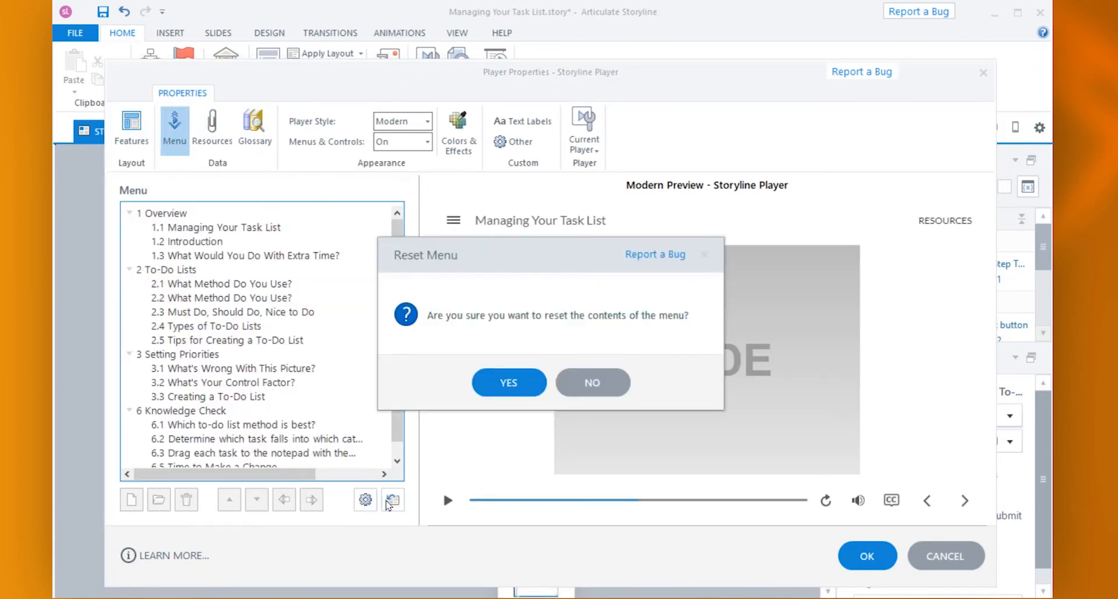
{"action": "left_click", "coordinate": [502, 380]}
{"action": "left_click", "coordinate": [858, 565]}
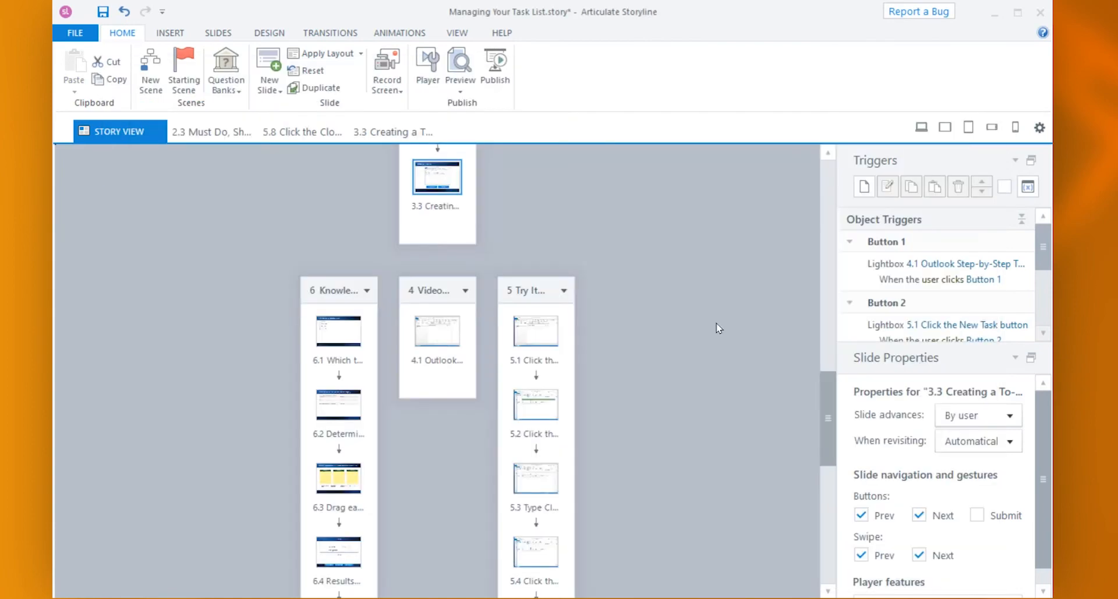
- From slide 3.3, exclude the Video demo and Try It Mode scenes from the project's slide numbering
{"action": "double_click", "coordinate": [432, 185]}
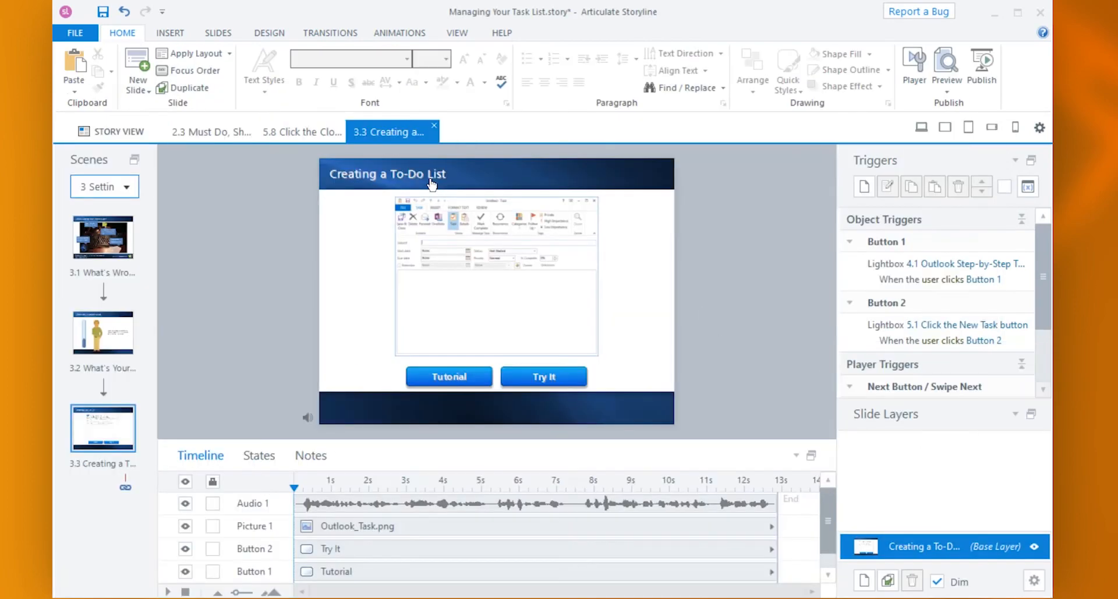
{"action": "left_click", "coordinate": [168, 34]}
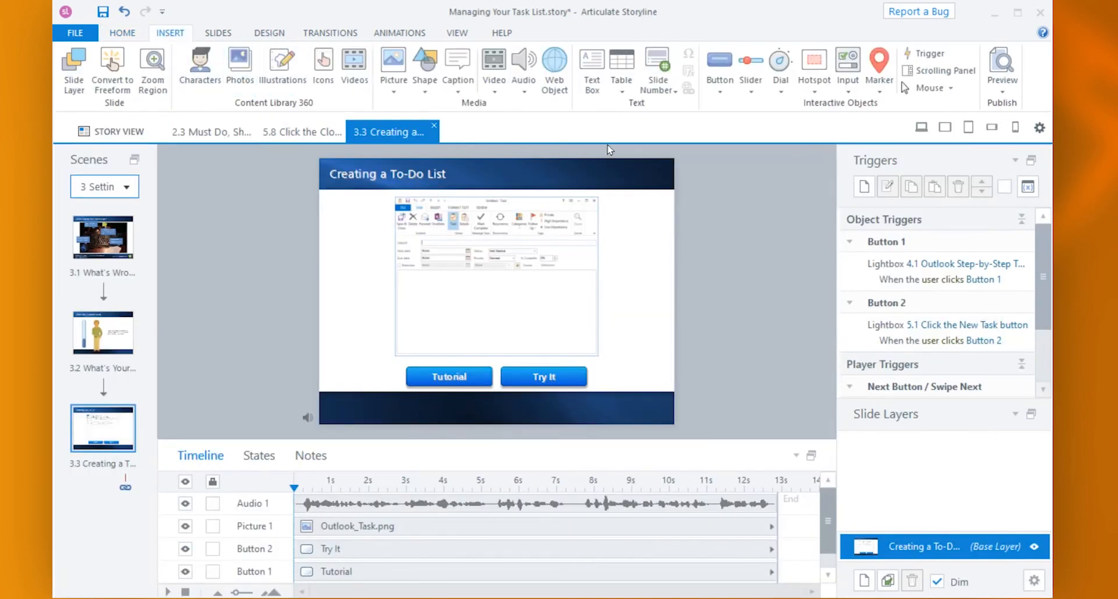
{"action": "left_click", "coordinate": [673, 93]}
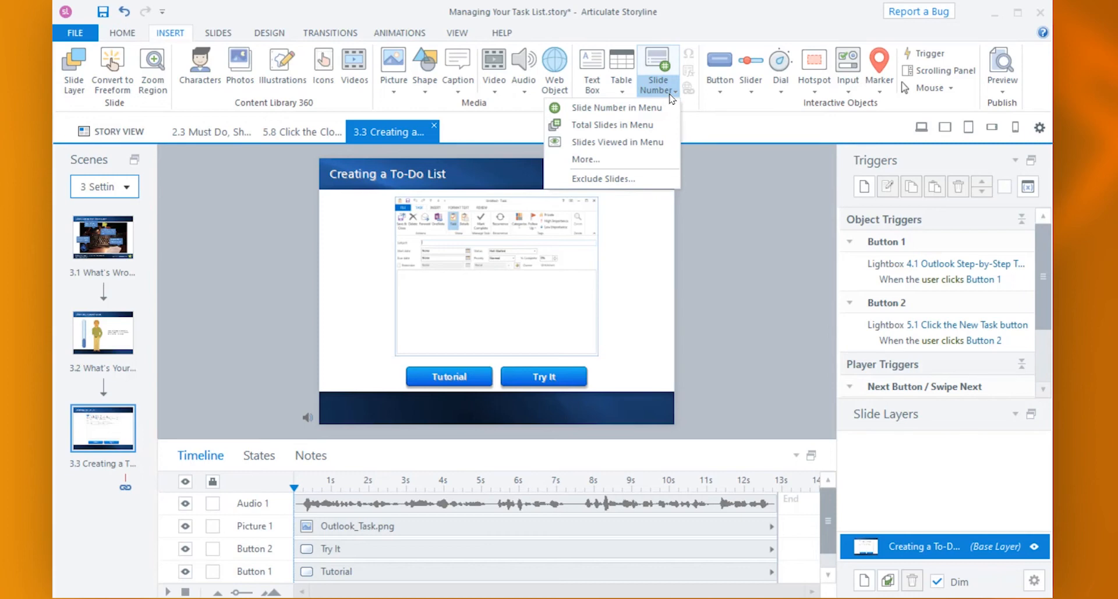
{"action": "left_click", "coordinate": [654, 182]}
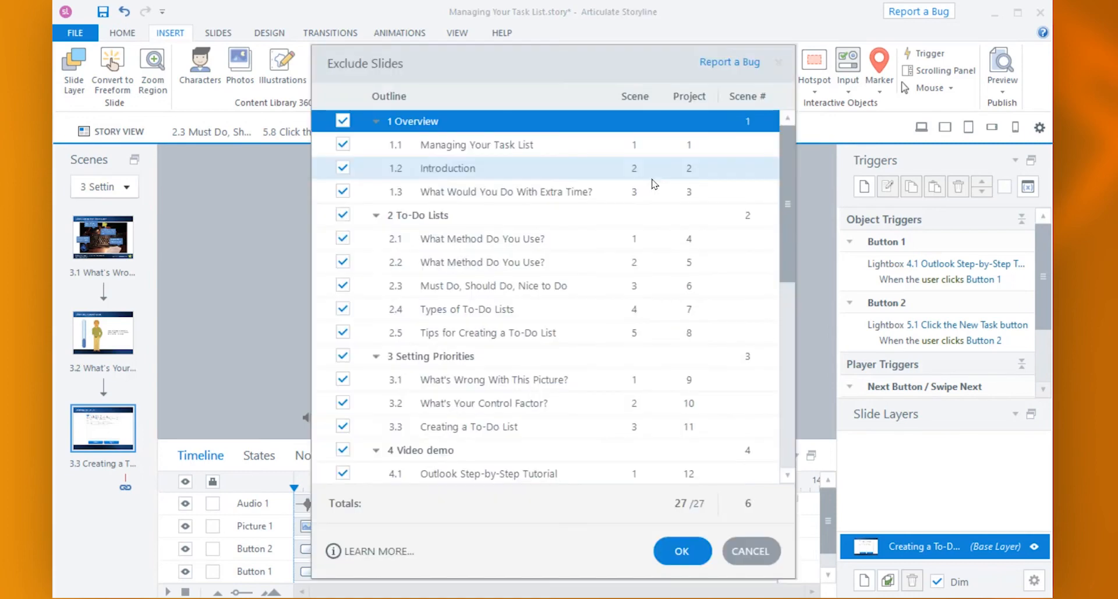
{"action": "scroll", "coordinate": [426, 309], "scroll_direction": "down", "scroll_amount": 5}
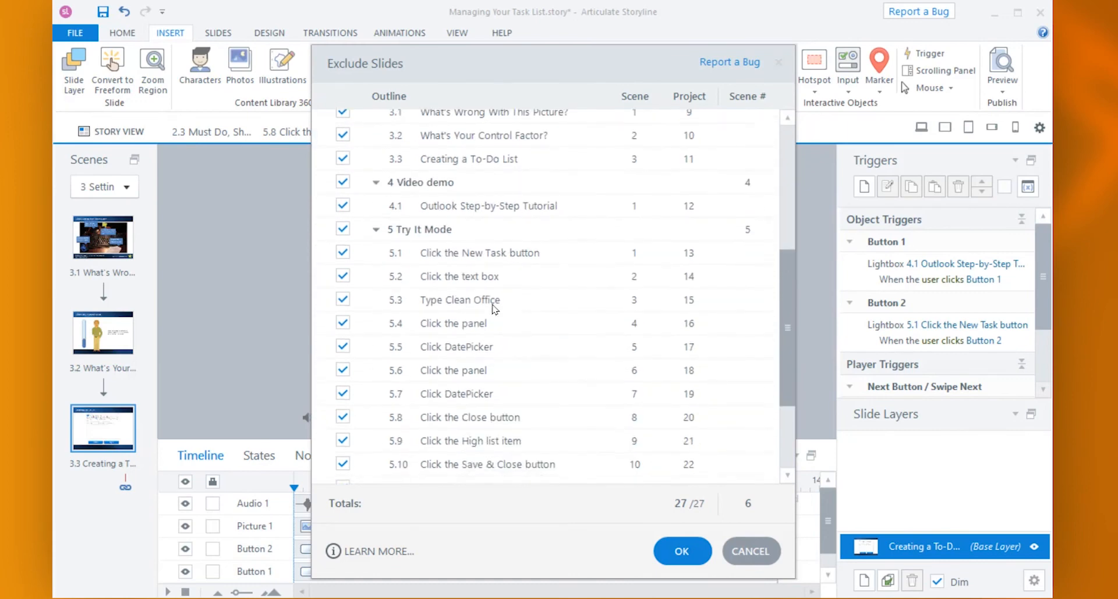
{"action": "left_click", "coordinate": [343, 169]}
{"action": "left_click", "coordinate": [343, 215]}
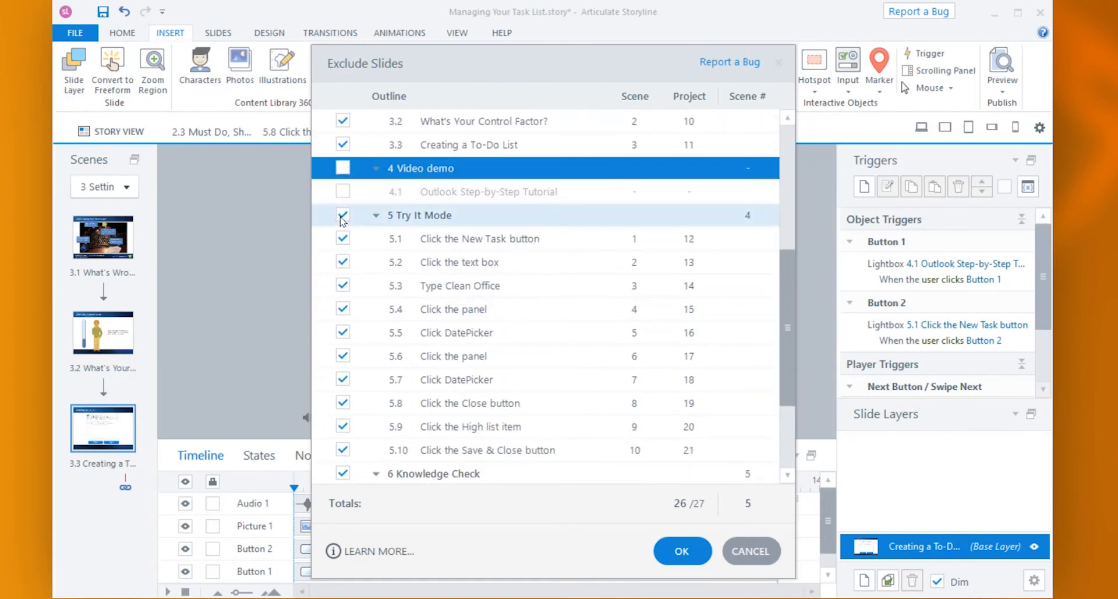
{"action": "left_click", "coordinate": [684, 560]}
- Base the LMS viewed-slides completion tracking on Slides in Project
{"action": "left_click", "coordinate": [123, 33]}
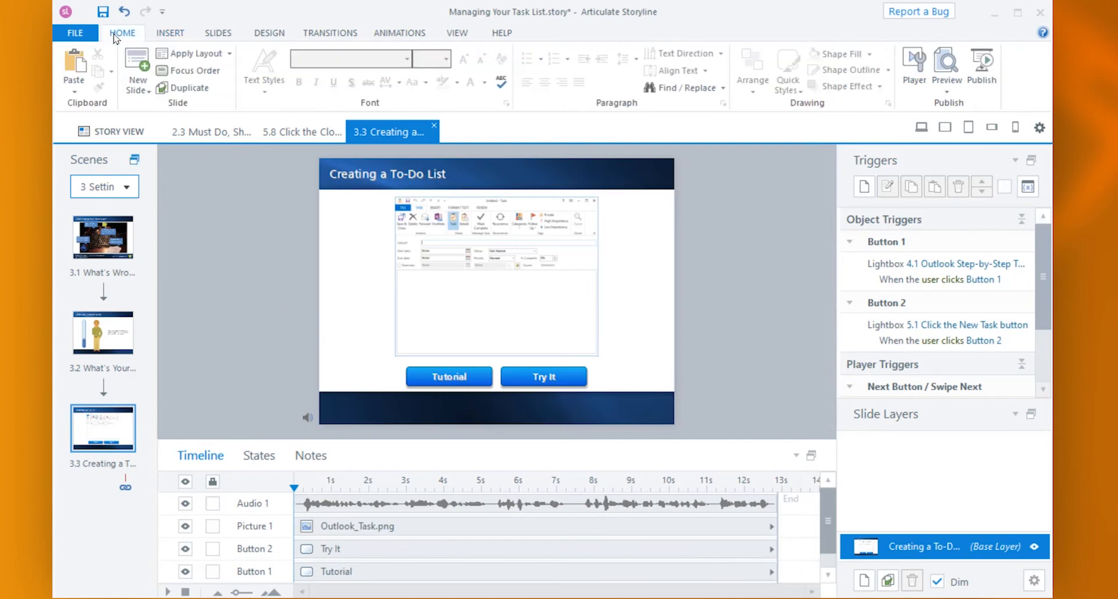
{"action": "left_click", "coordinate": [977, 79]}
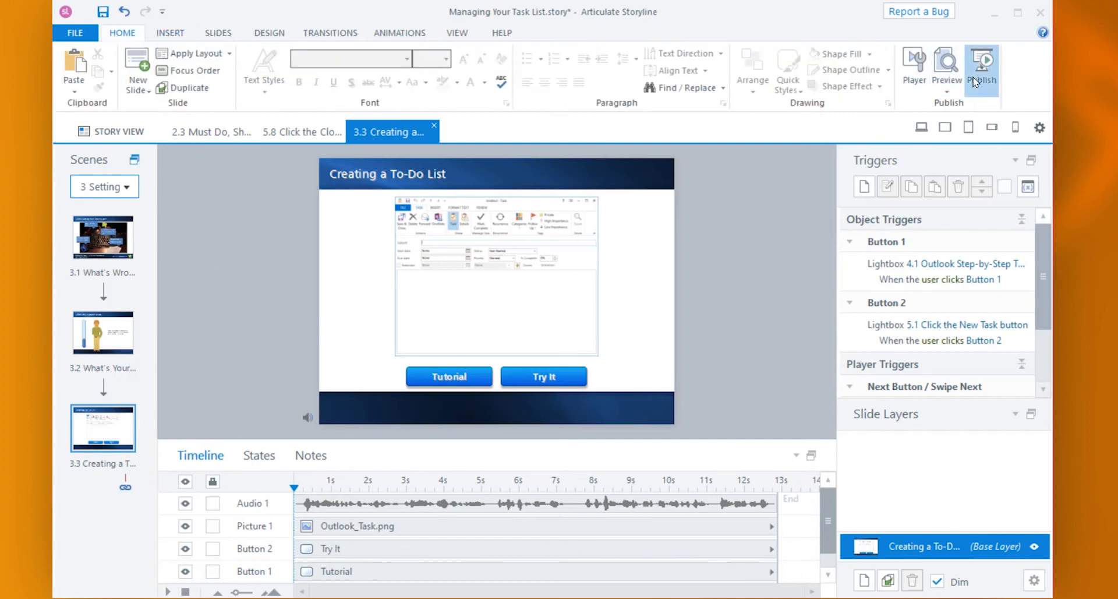
{"action": "left_click", "coordinate": [719, 417]}
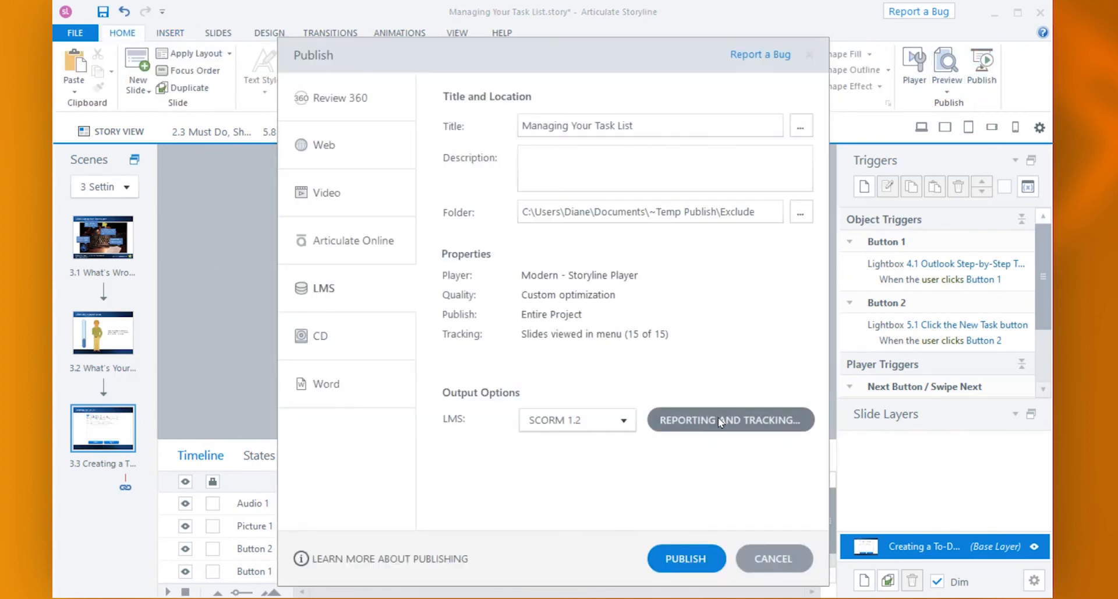
{"action": "left_click", "coordinate": [347, 152]}
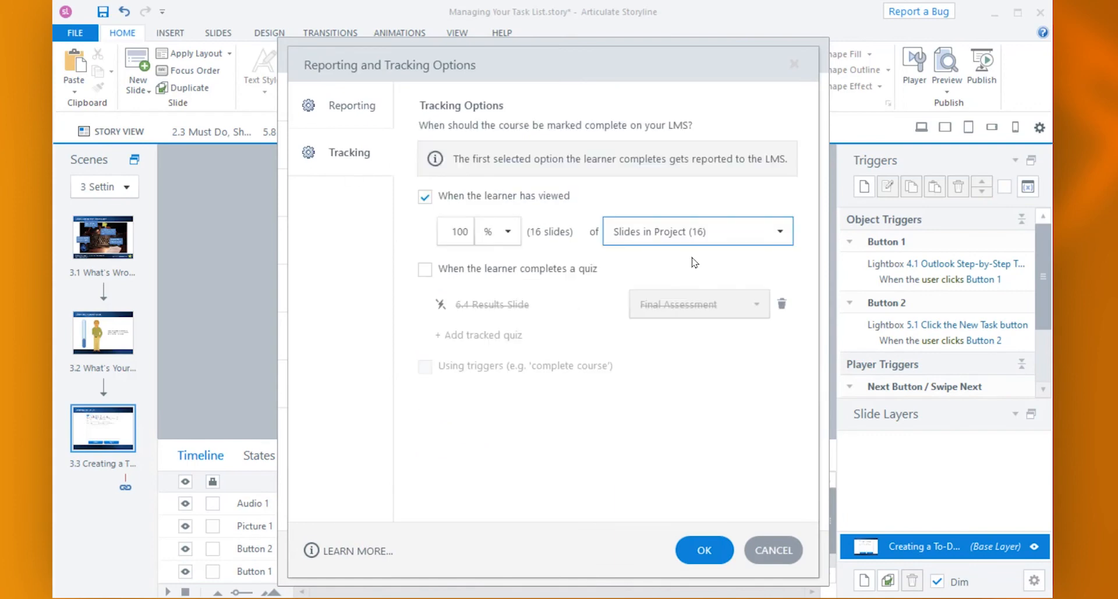